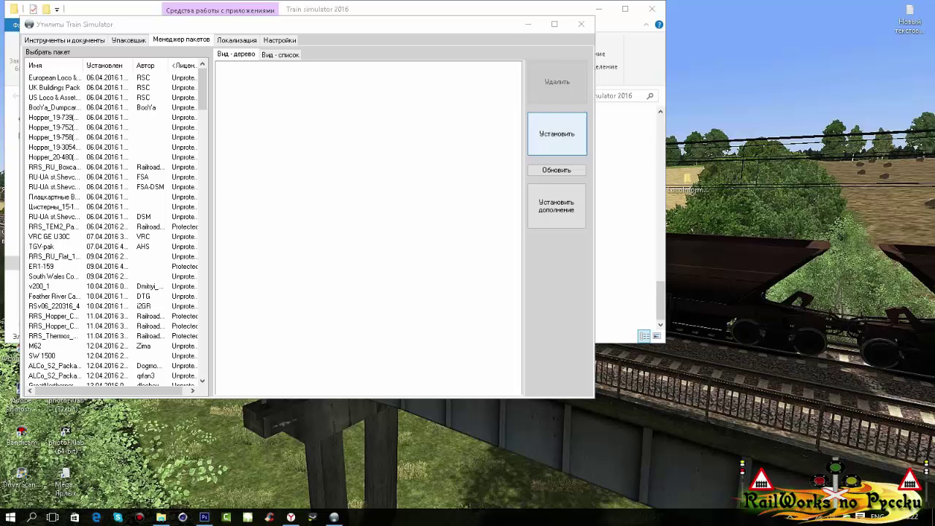
Step: Try to install the package "IORE + T46-GPC + Dm3 modern + Fammoorr 050 .rwp" from Downloads, then exit the Train Simulator utilities
left_click(557, 133)
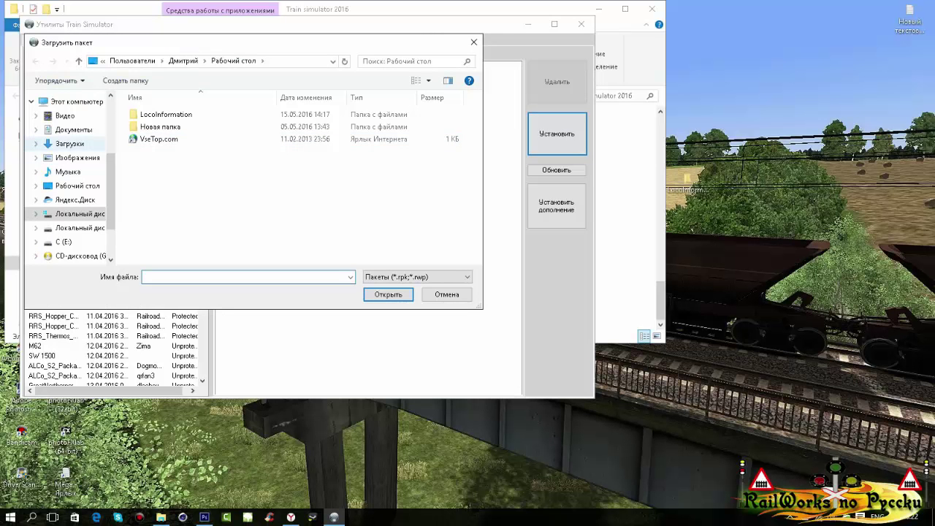
left_click(69, 143)
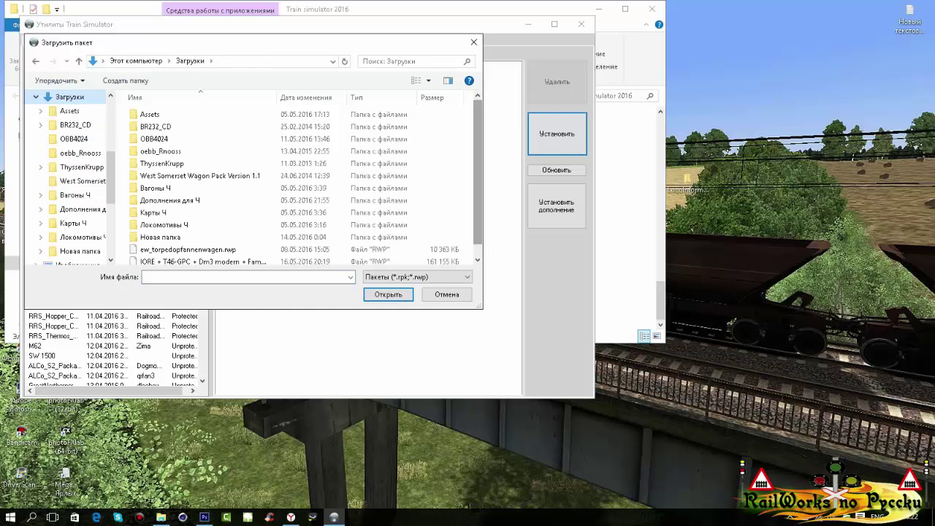
scroll(292, 182, "down", 1)
left_click(203, 245)
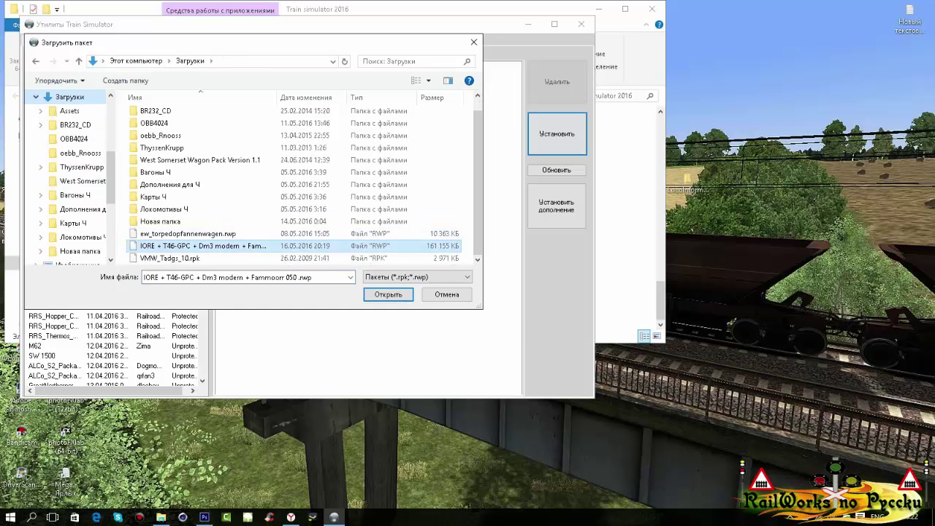
left_click(388, 293)
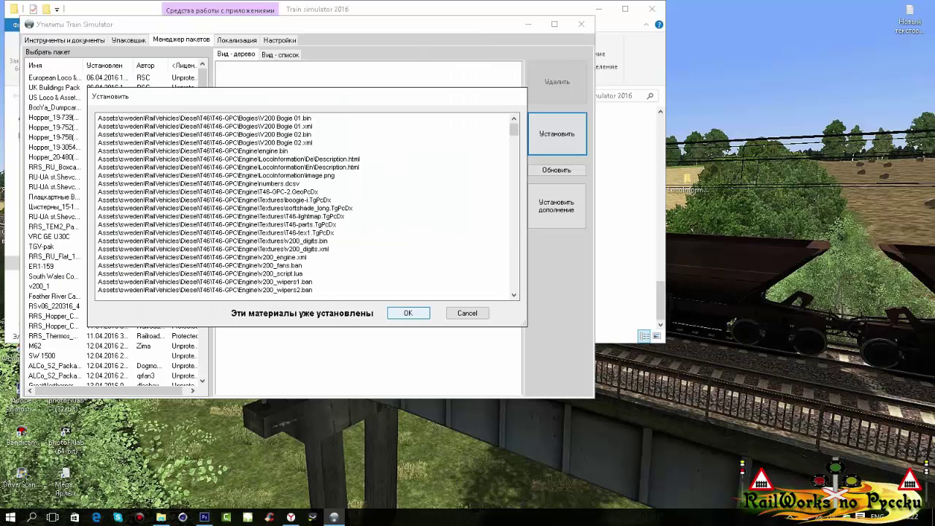
key("Return")
key("Return")
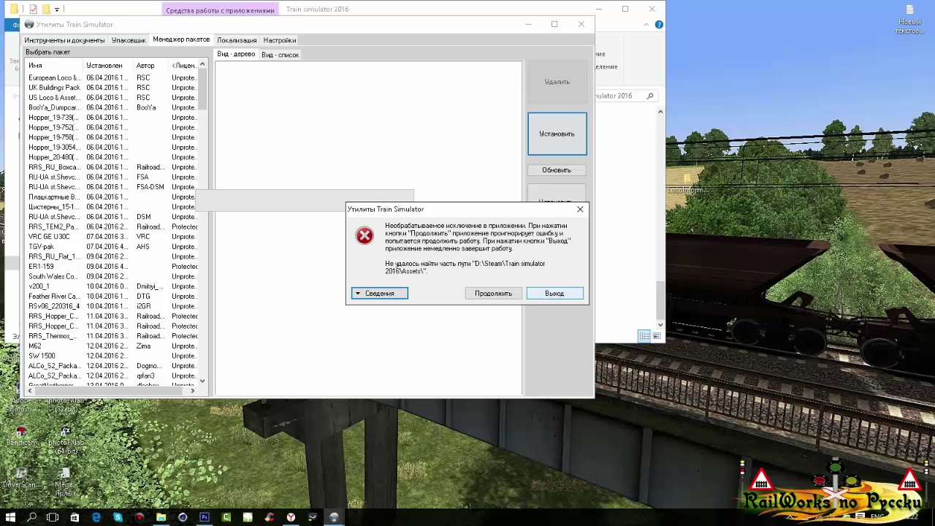
left_click(554, 293)
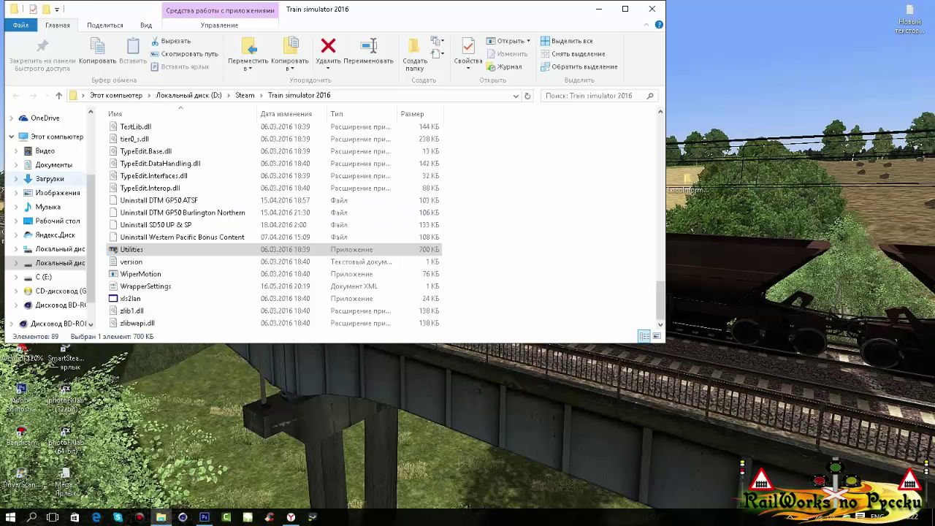
Step: In Downloads, change the extension of "IORE + T46-GPC + Dm3 modern + Fammoorr 050 .rwp" to .zip, accepting the numbered duplicate name
left_click(50, 178)
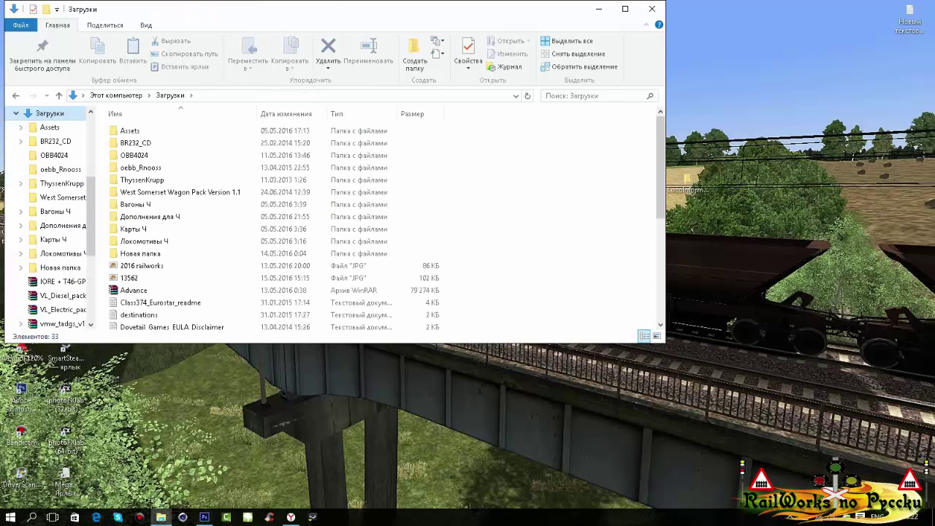
scroll(384, 226, "down", 5)
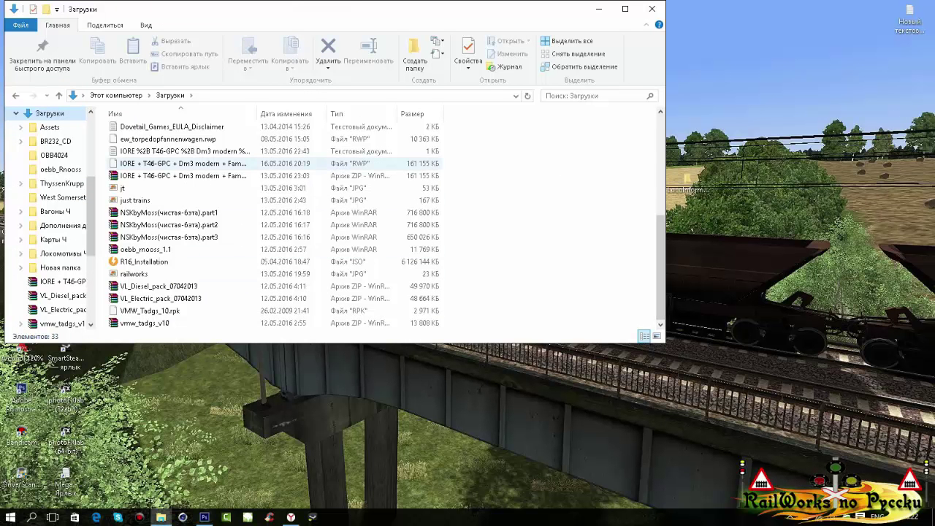
right_click(154, 163)
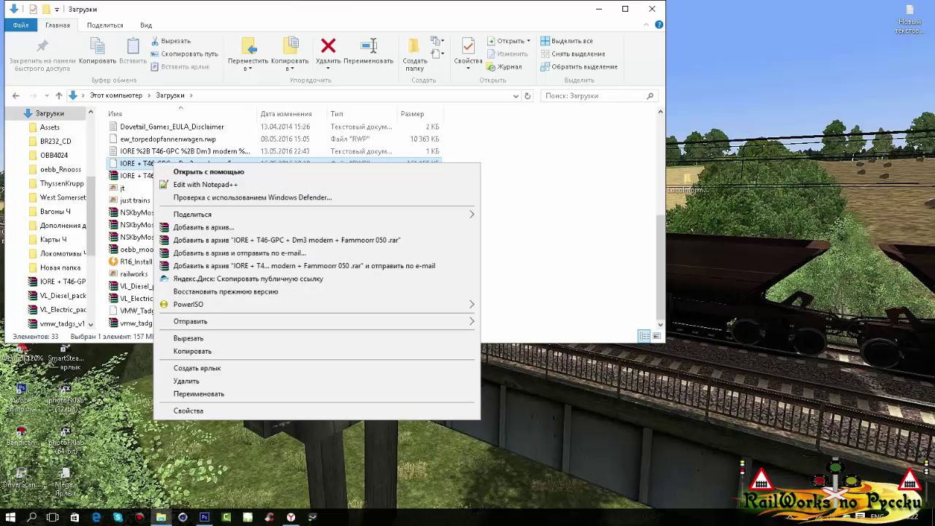
left_click(199, 393)
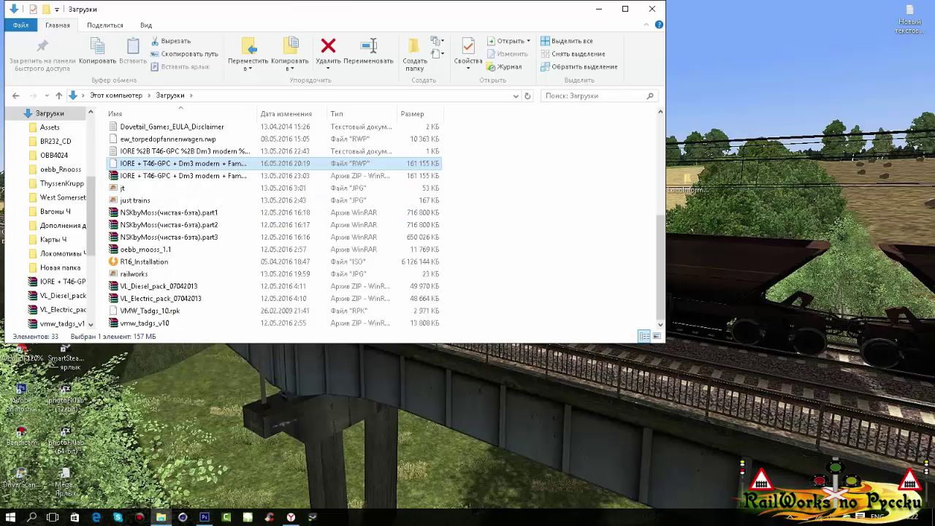
left_click(288, 163)
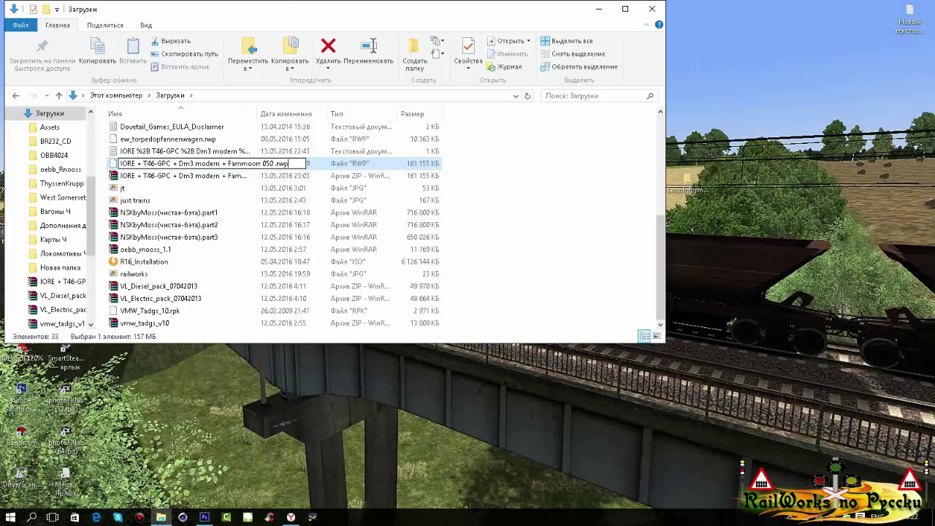
key("shift+Left")
key("shift+Left")
key("shift+Left")
key("shift+Left")
type(".zip")
key("Return")
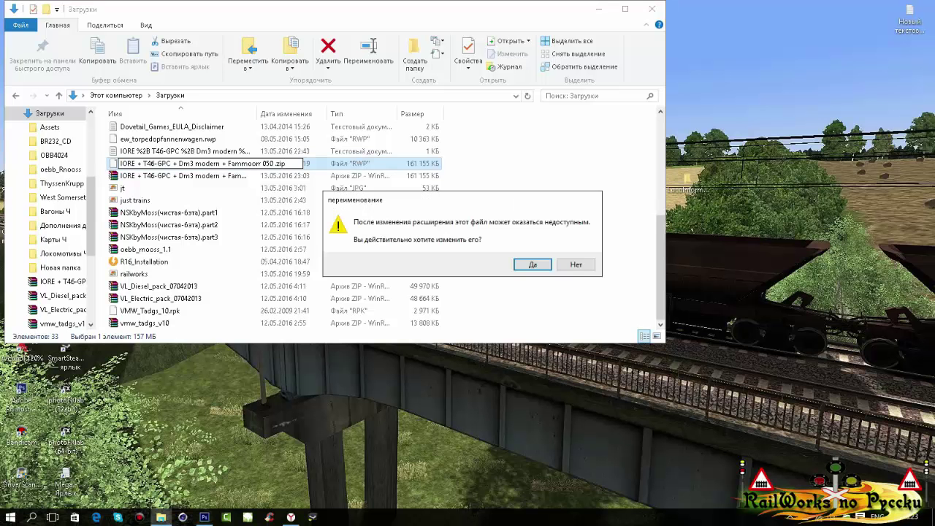
key("Return")
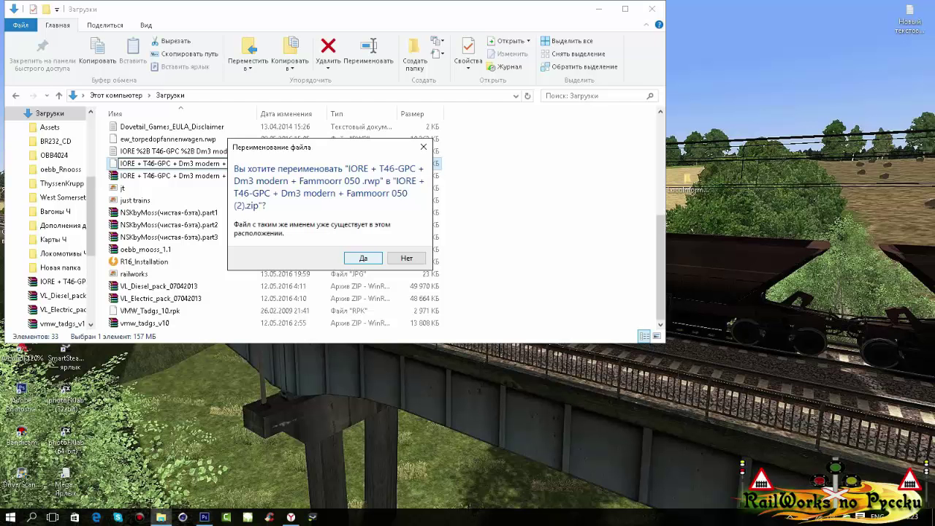
key("Return")
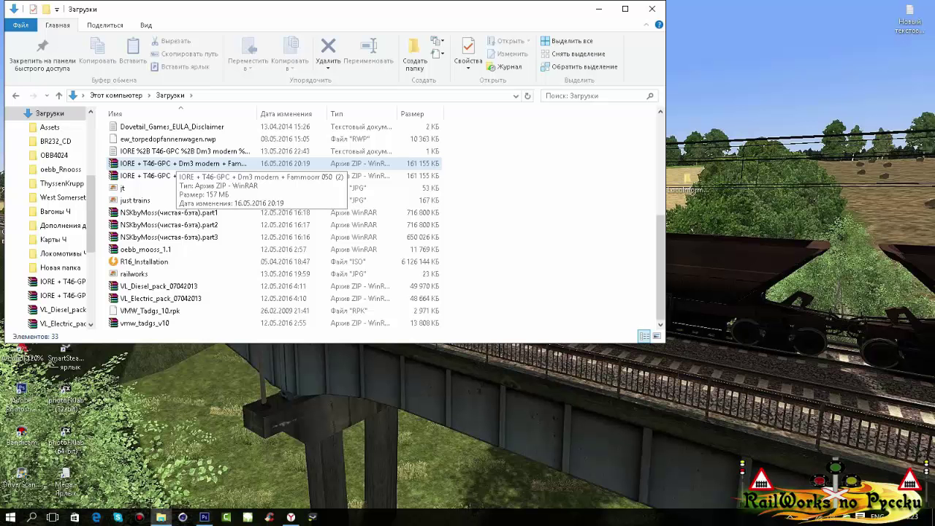
Step: Extract the renamed IORE + T46-GPC zip archive to the desktop, and close the archive and the Downloads folder
double_click(174, 163)
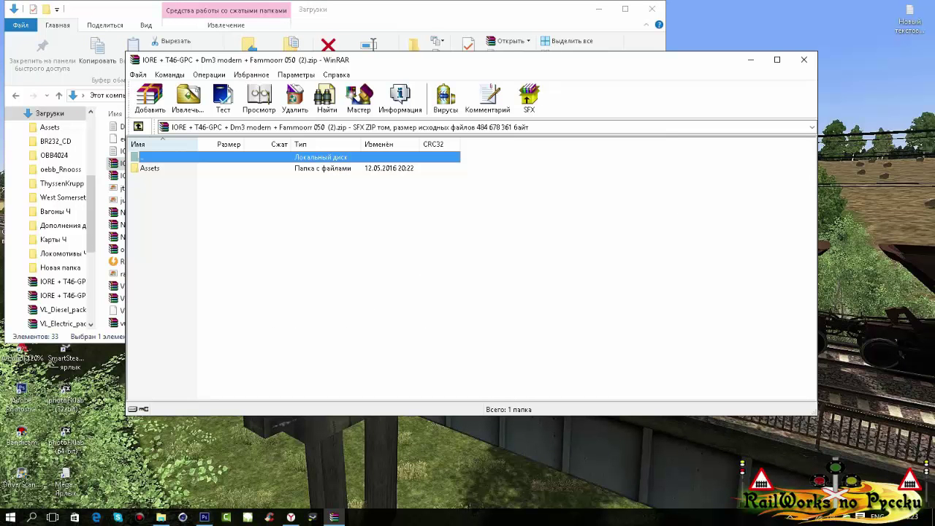
left_click(187, 99)
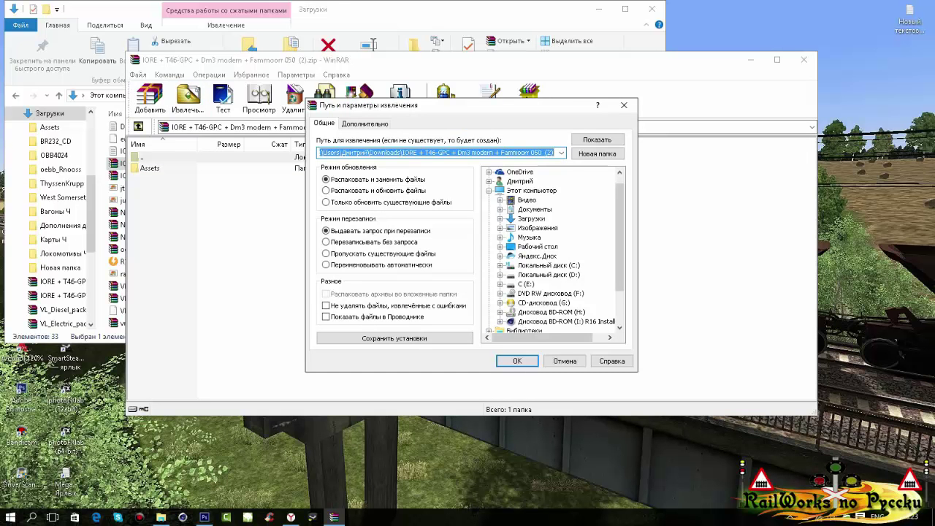
scroll(620, 248, "down", 2)
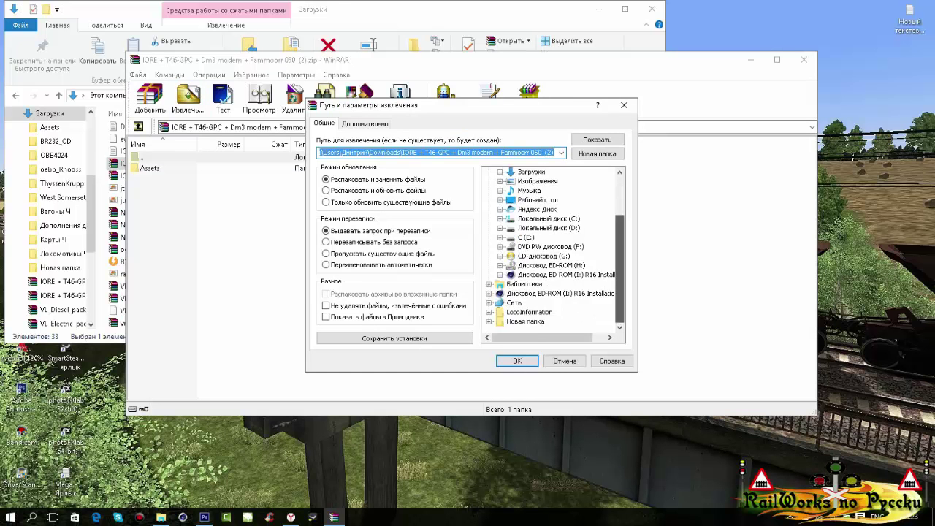
scroll(552, 248, "up", 2)
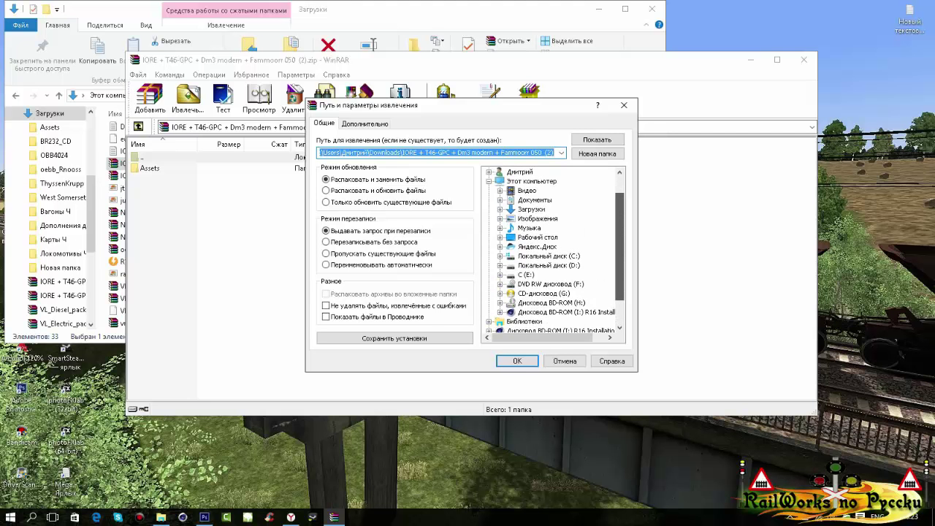
scroll(551, 248, "up", 1)
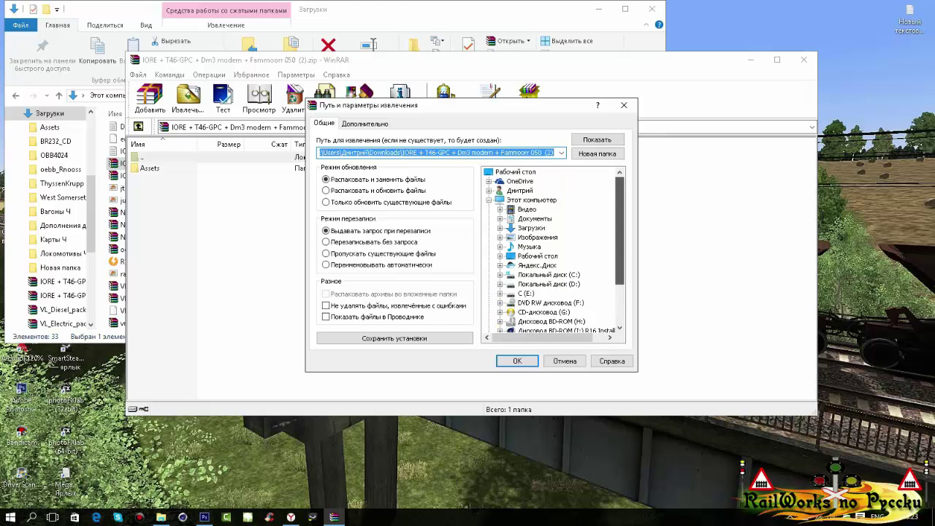
left_click(515, 172)
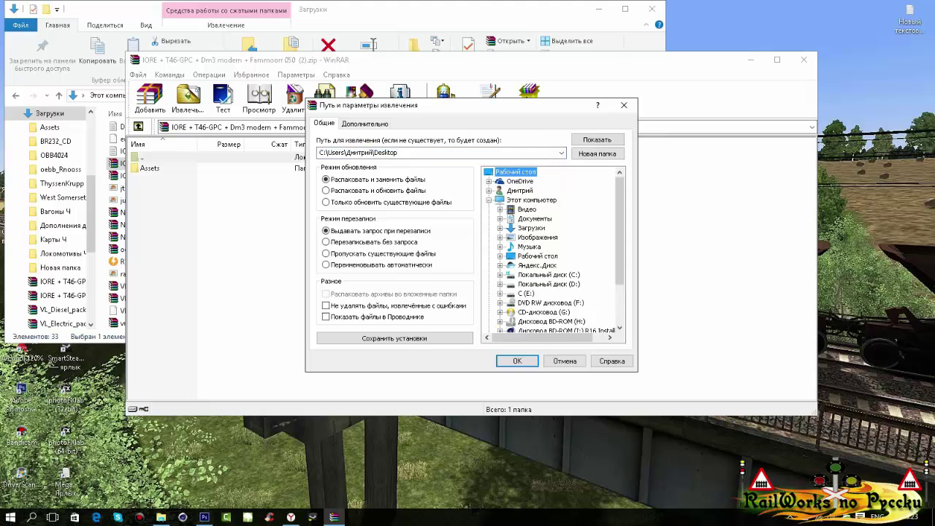
left_click(516, 361)
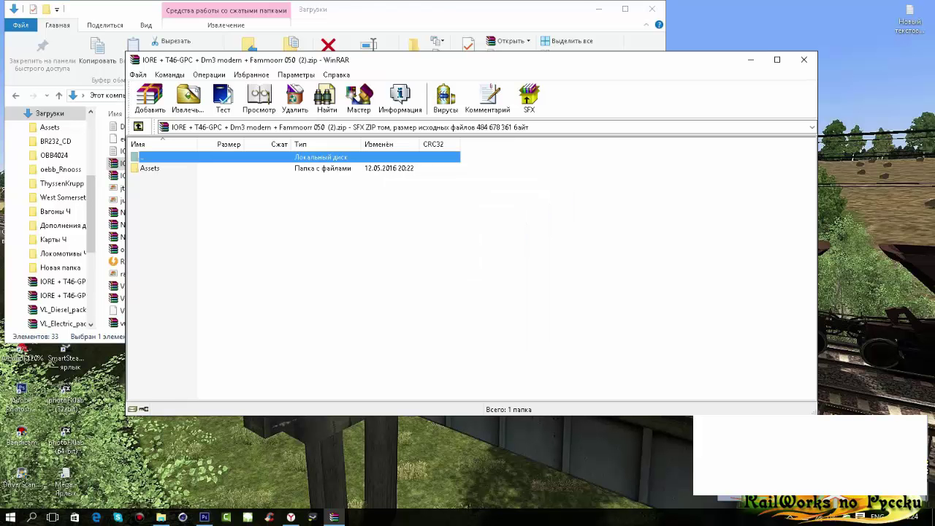
left_click(803, 60)
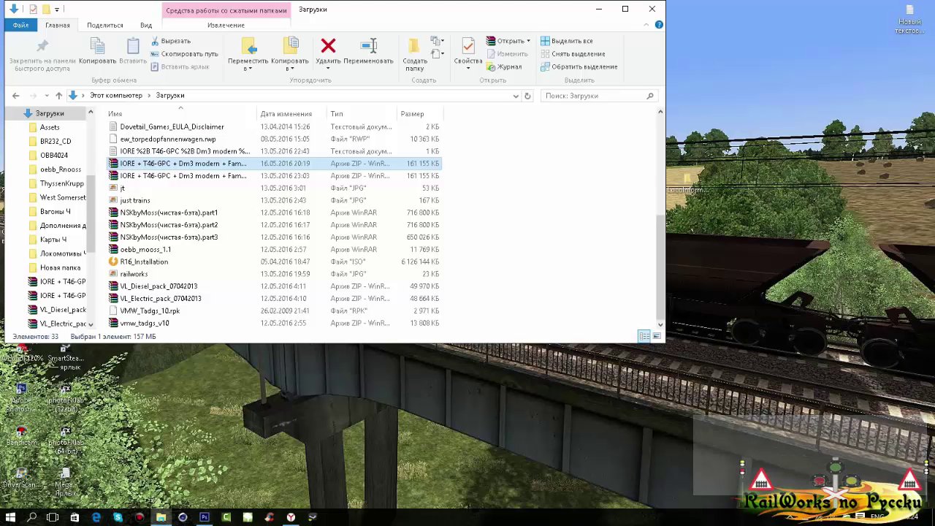
left_click(651, 8)
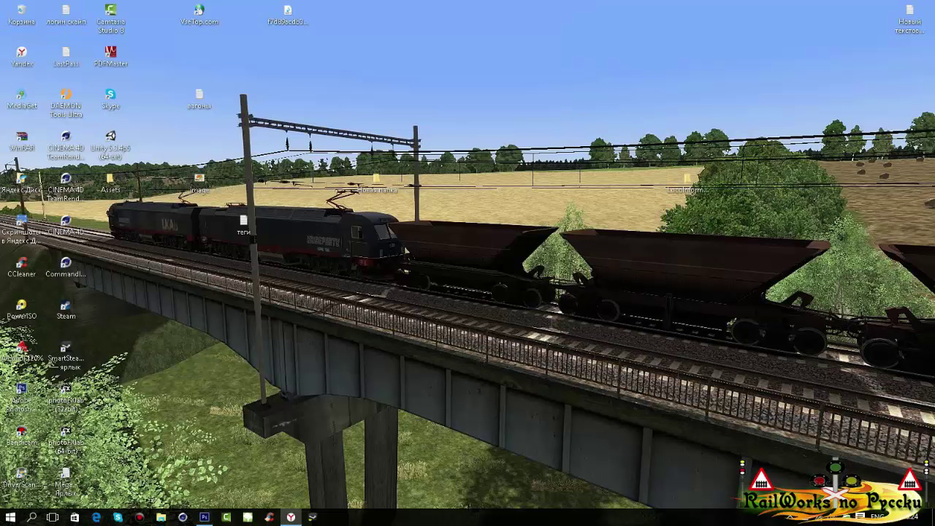
Step: Open the extracted Assets folder from a clear spot on the desktop alongside the Assets folder of Train simulator 2016
left_click_drag(110, 183, 466, 99)
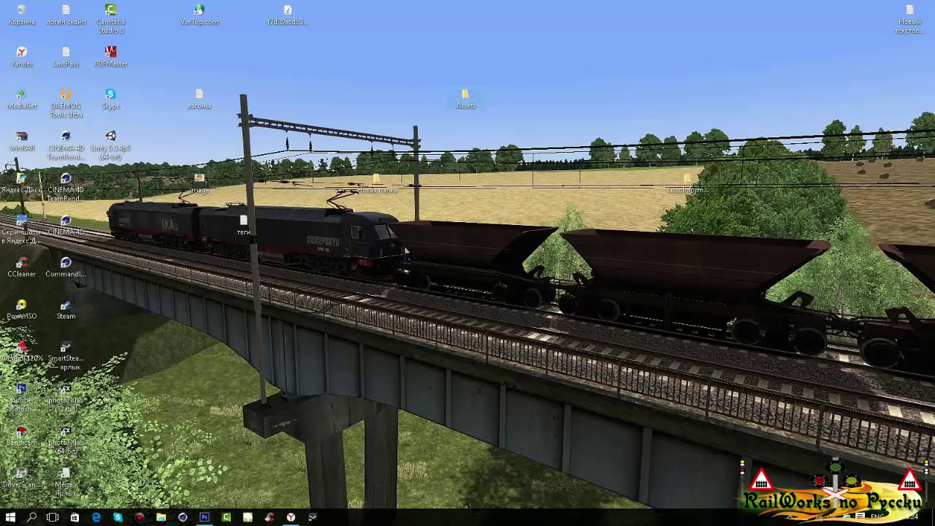
double_click(466, 98)
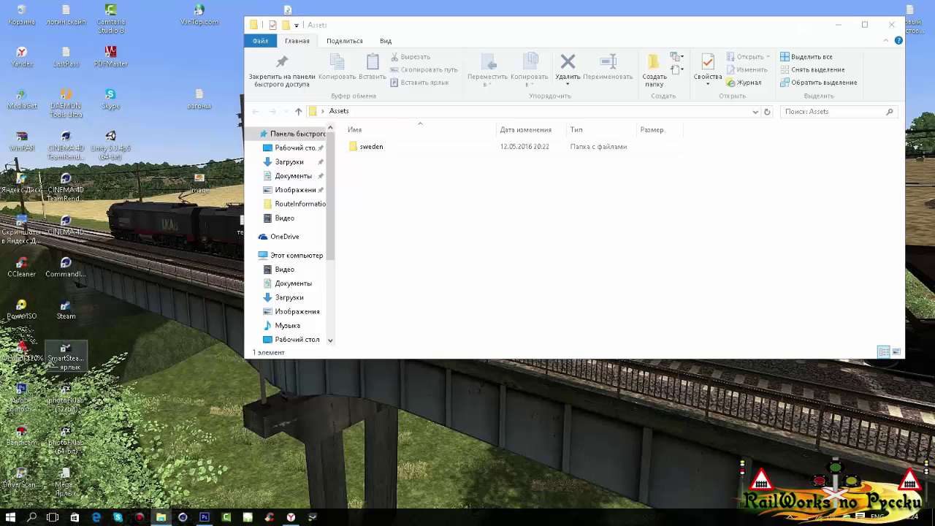
right_click(72, 344)
left_click(127, 58)
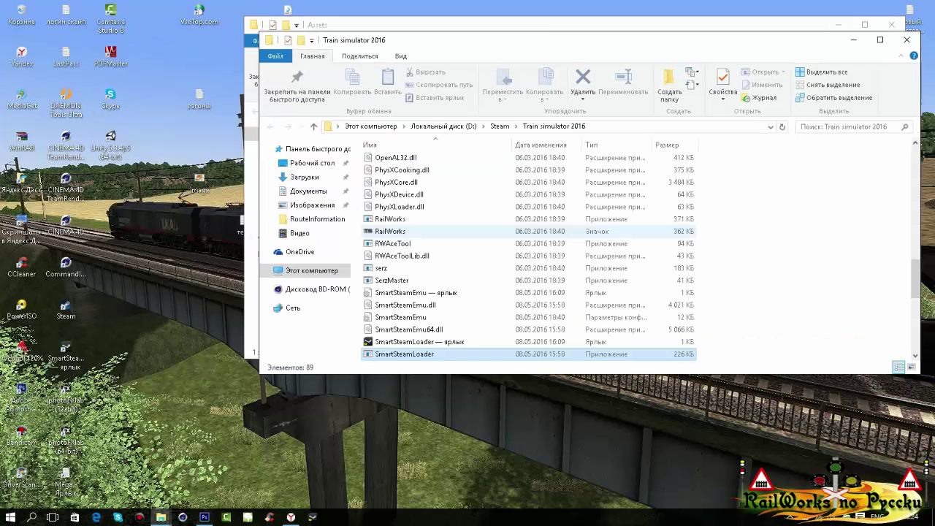
scroll(525, 256, "up", 20)
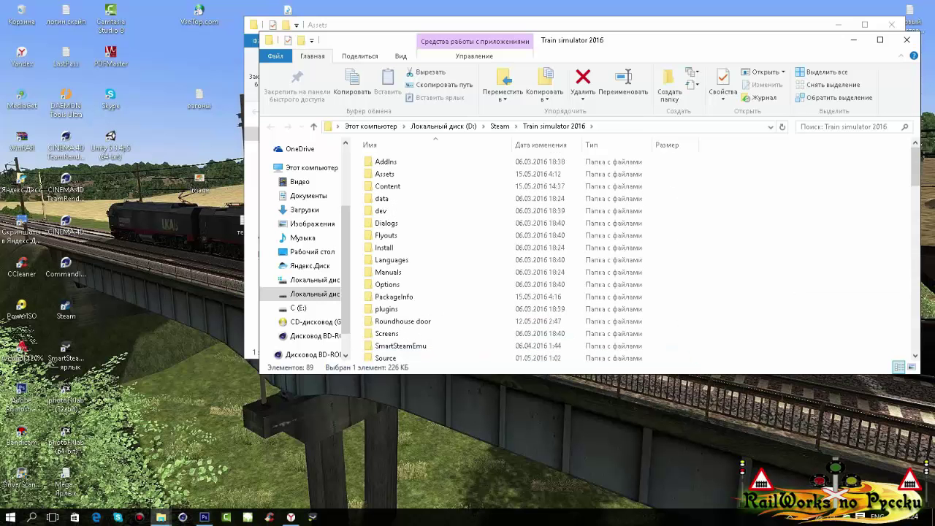
left_click(385, 174)
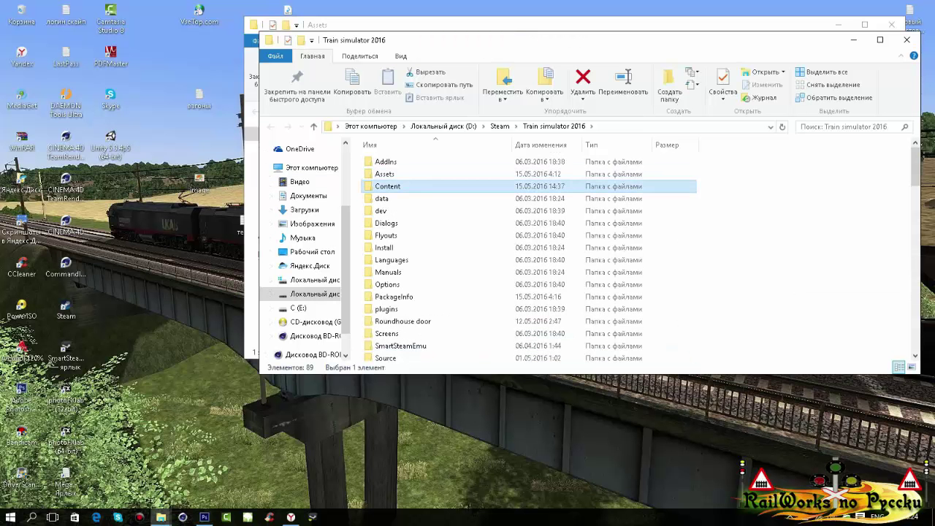
double_click(384, 174)
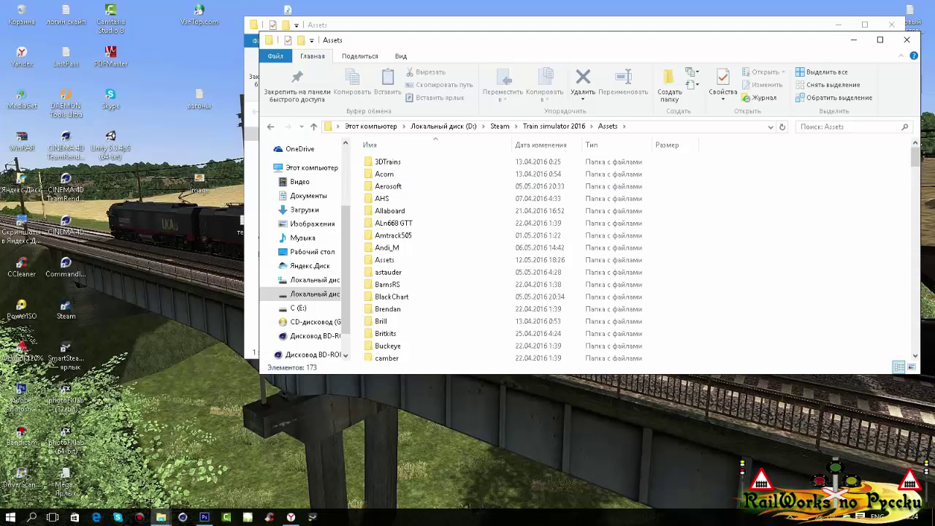
left_click_drag(511, 39, 188, 76)
key("alt+Tab")
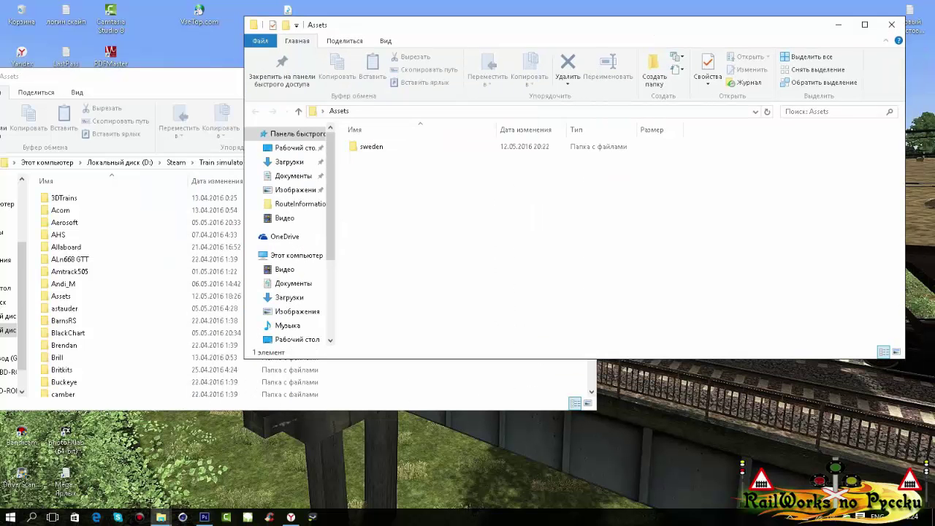
Step: Select the sweden folder in the extracted Assets folder, and close both Assets windows
left_click_drag(431, 146, 369, 208)
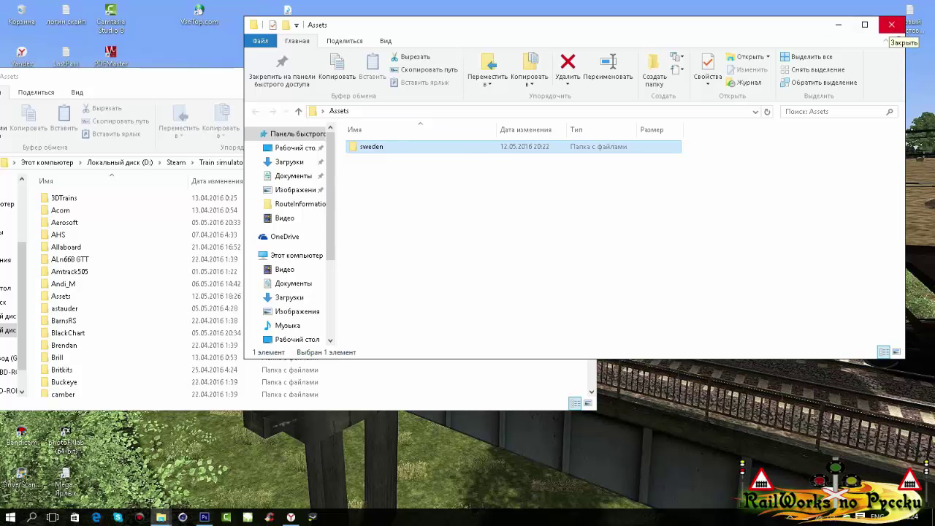
left_click(891, 25)
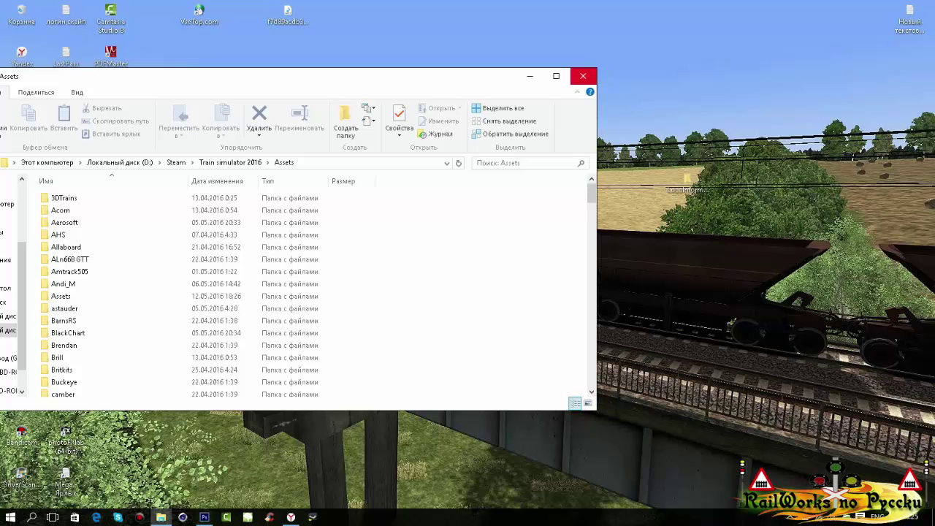
left_click(583, 76)
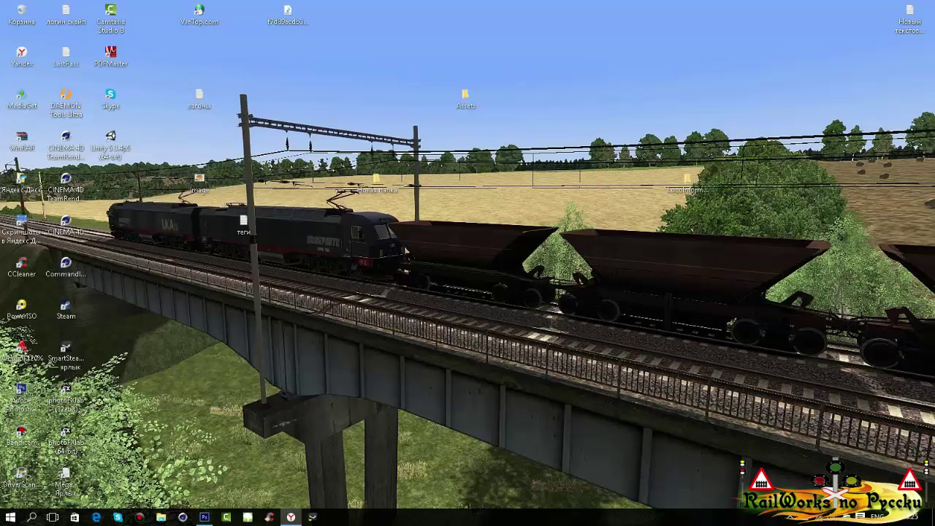